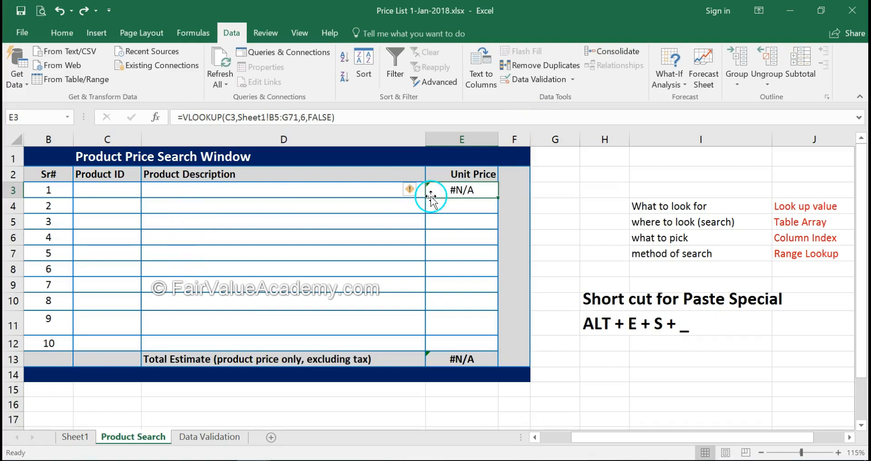
# Replace the unit price formula in E3 with the blank-safe IF and VLOOKUP formula copied from E4
pyautogui.click(453, 203)
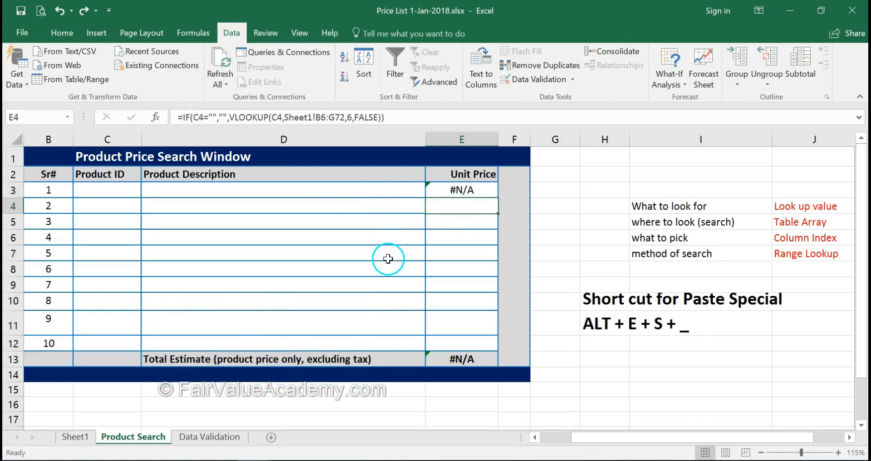
pyautogui.hotkey('ctrl', 'c')
pyautogui.click(437, 192)
pyautogui.hotkey('ctrl', 'v')
pyautogui.press('Escape')
# Test the lookup by entering proj4500 as the product ID in C3, and clear the entry
pyautogui.click(117, 193)
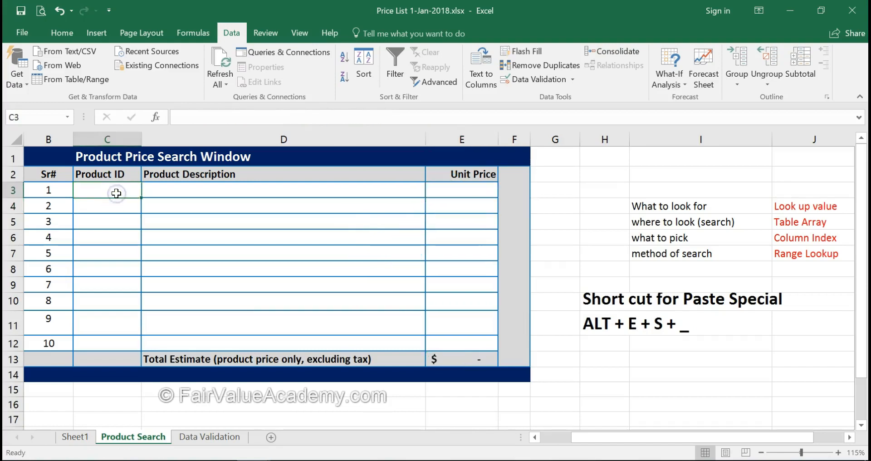
pyautogui.write('proj4500')
pyautogui.press('Return')
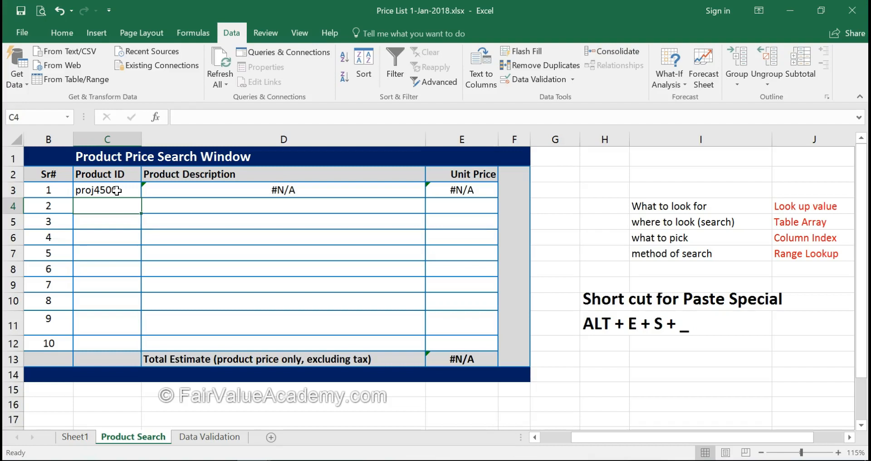
pyautogui.click(117, 190)
pyautogui.press('Delete')
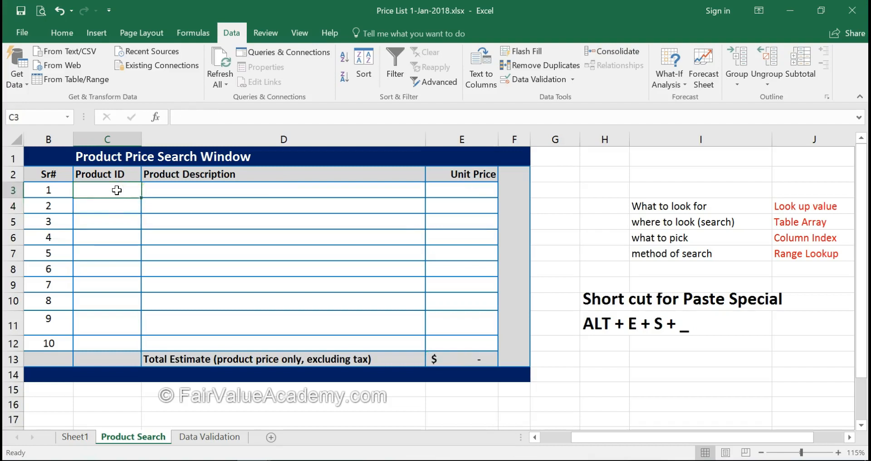
# Open the Data Validation settings for the first Product ID cell, C3
pyautogui.click(113, 189)
pyautogui.click(113, 190)
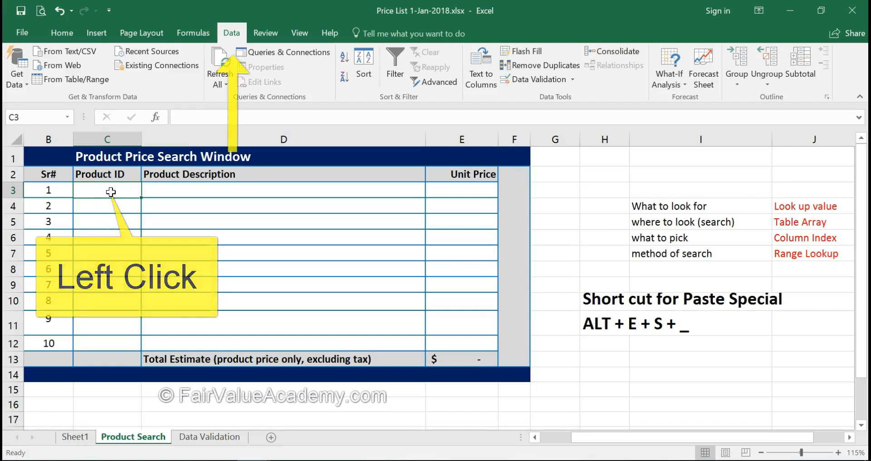
pyautogui.click(234, 38)
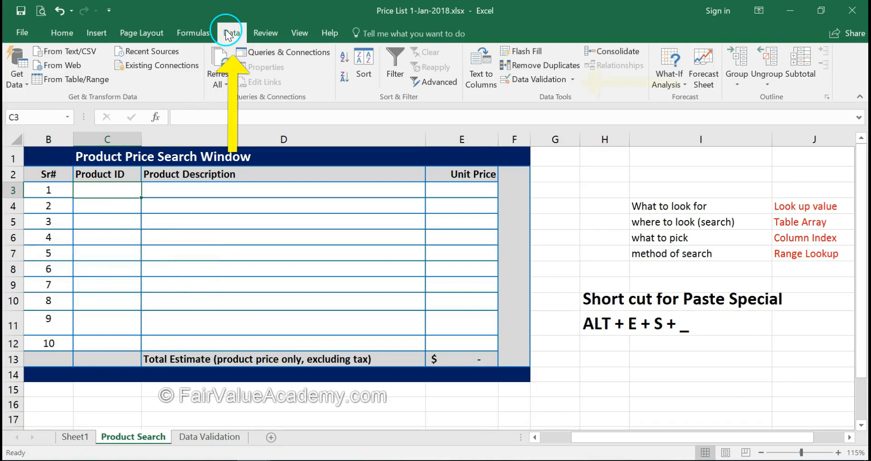
pyautogui.click(577, 82)
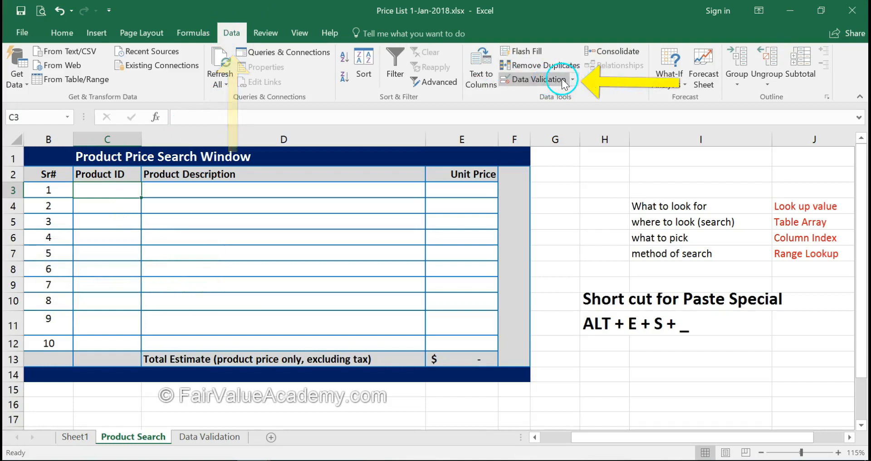
pyautogui.click(572, 80)
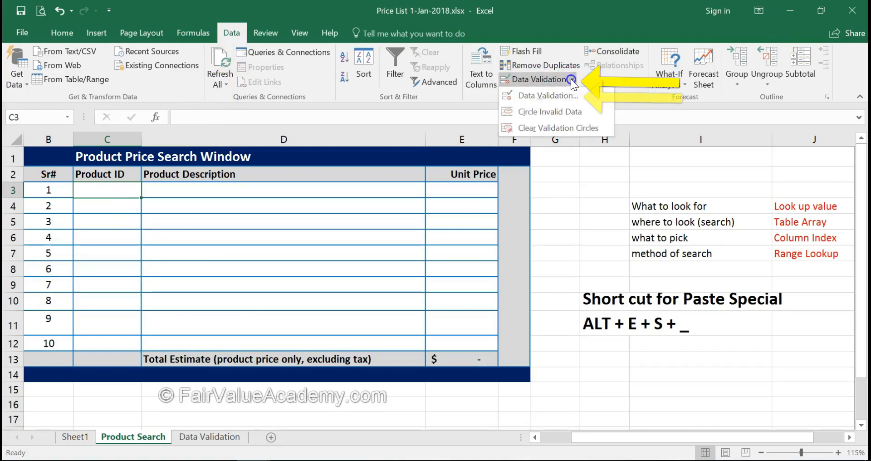
pyautogui.click(553, 96)
pyautogui.click(402, 105)
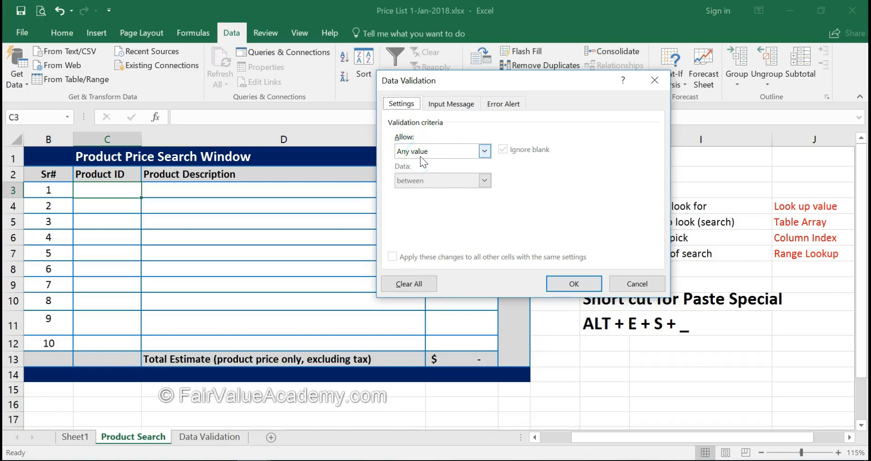
# Try Whole number as the allowed value type and look through its comparison options
pyautogui.click(484, 152)
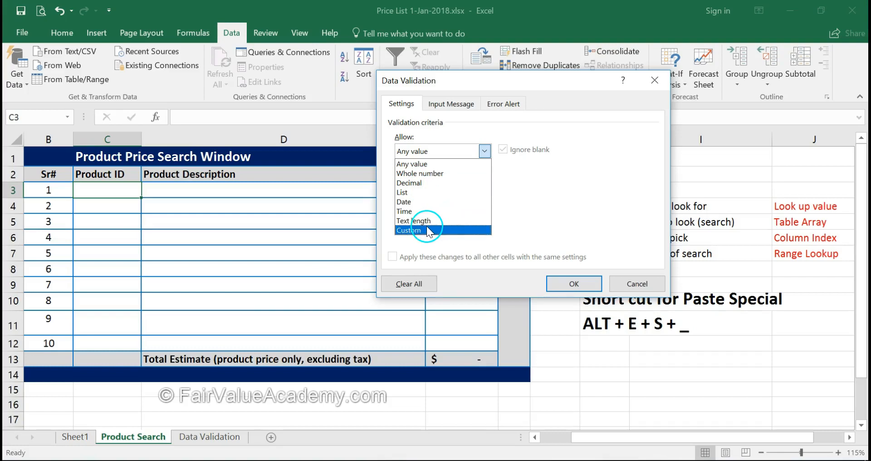
pyautogui.click(416, 173)
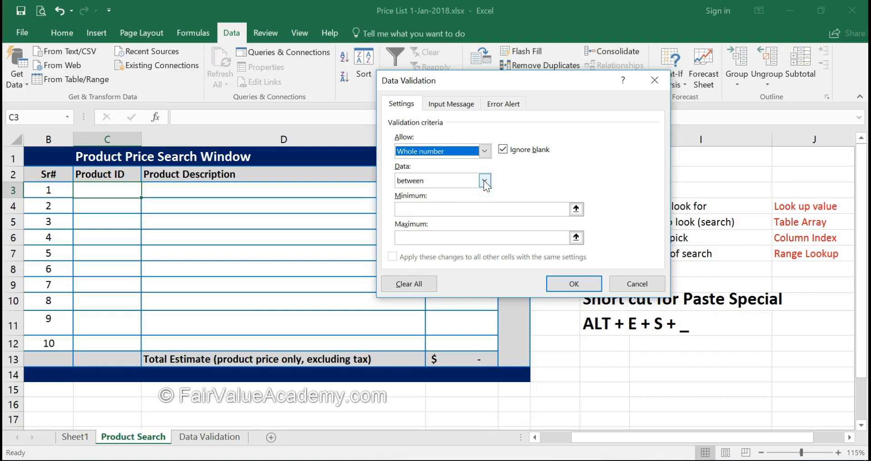
pyautogui.click(484, 181)
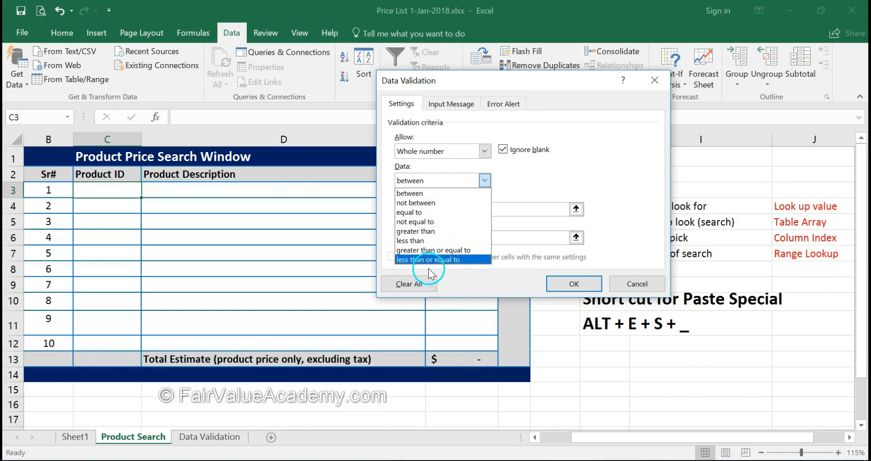
pyautogui.click(485, 153)
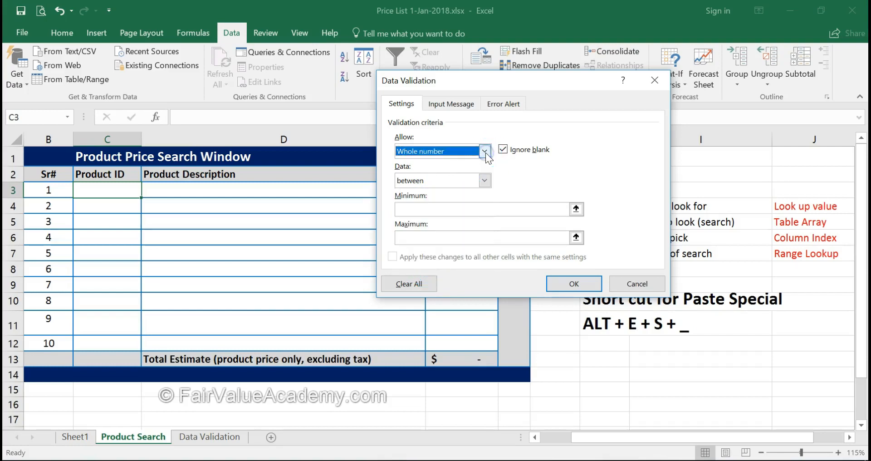
# Restrict C3 to a list with an in-cell dropdown sourced from Sheet1, cells B6:B71
pyautogui.click(485, 152)
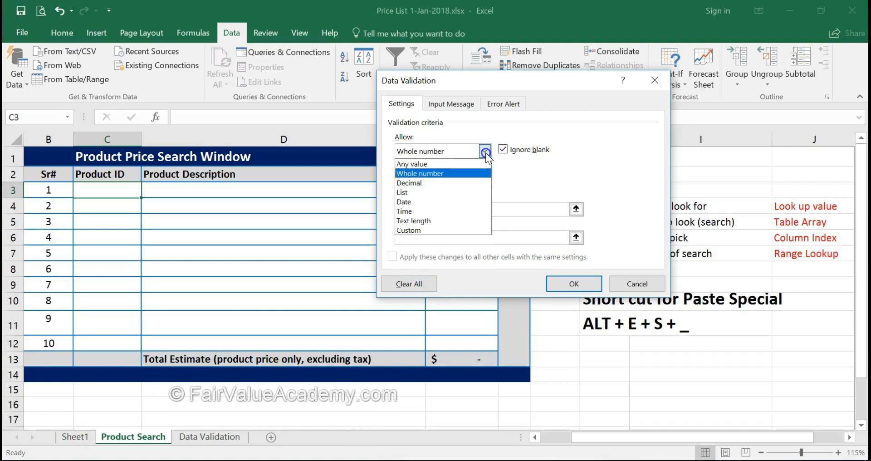
pyautogui.click(409, 193)
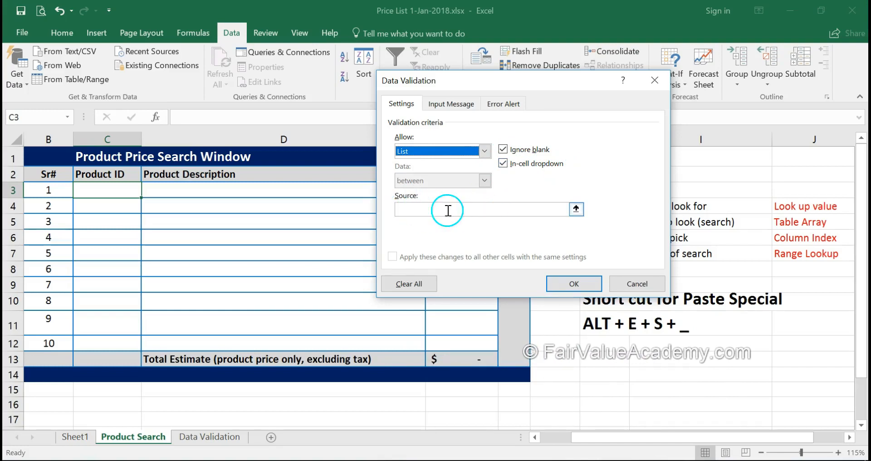
pyautogui.click(409, 208)
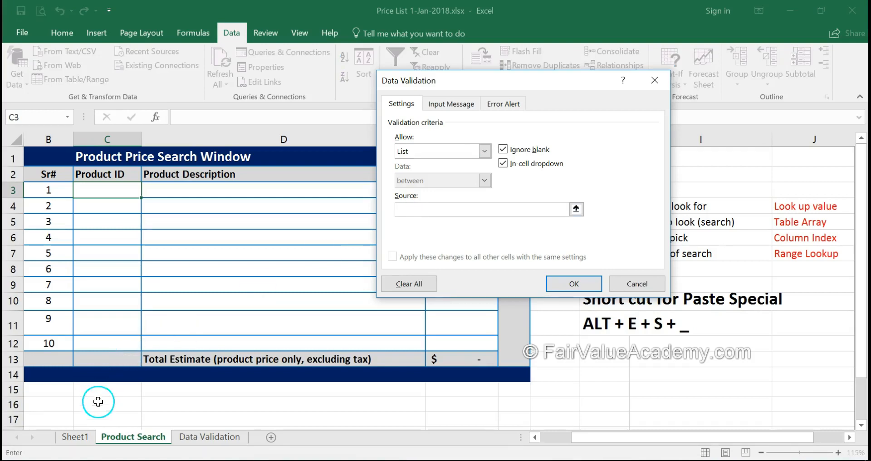
pyautogui.click(71, 437)
pyautogui.moveTo(124, 251); pyautogui.dragTo(106, 376)
pyautogui.moveTo(92, 429); pyautogui.dragTo(92, 407)
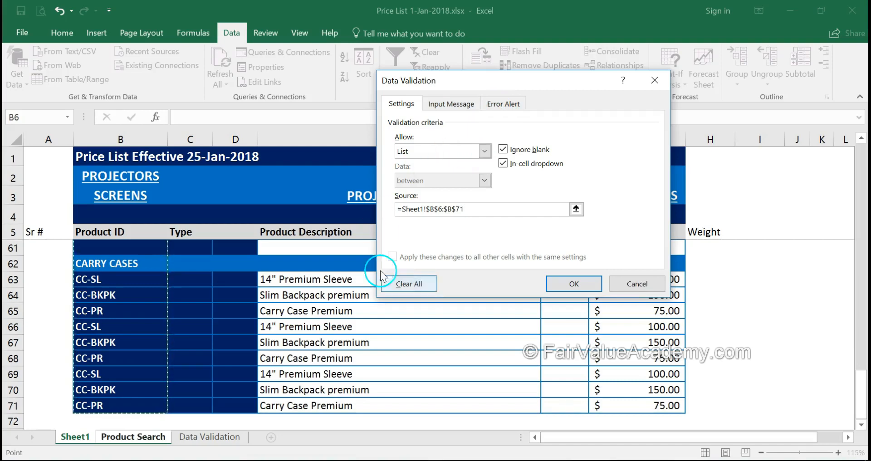
pyautogui.click(574, 283)
# Choose PROJ4000 from the dropdown list in C3 as the first product ID
pyautogui.click(112, 188)
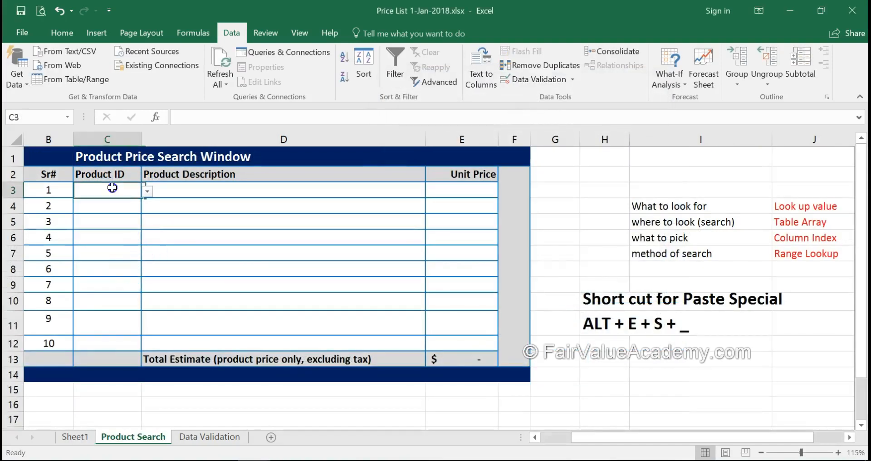
pyautogui.click(148, 192)
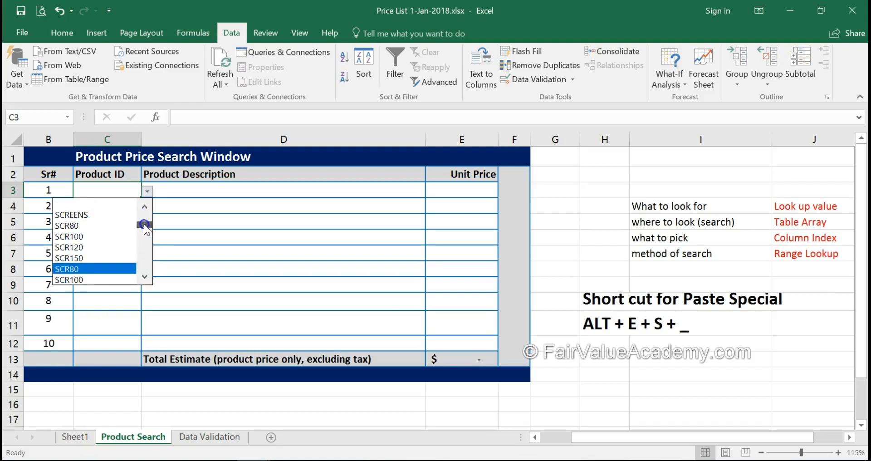
pyautogui.moveTo(143, 224); pyautogui.dragTo(149, 203)
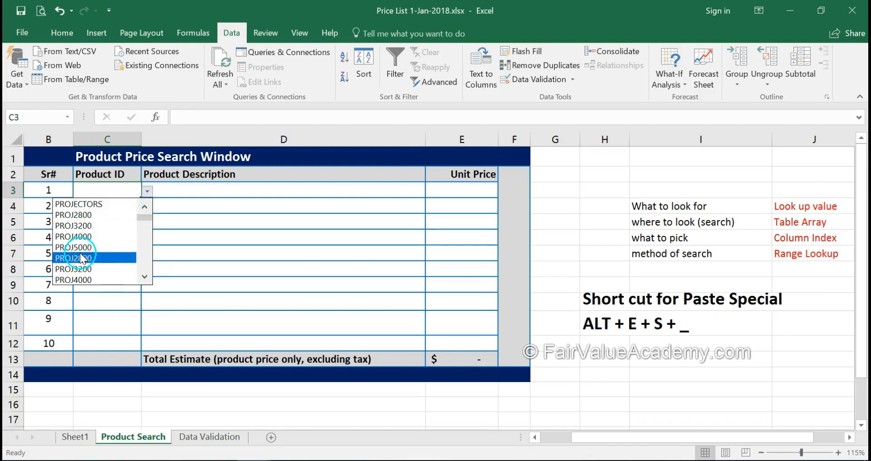
pyautogui.click(82, 237)
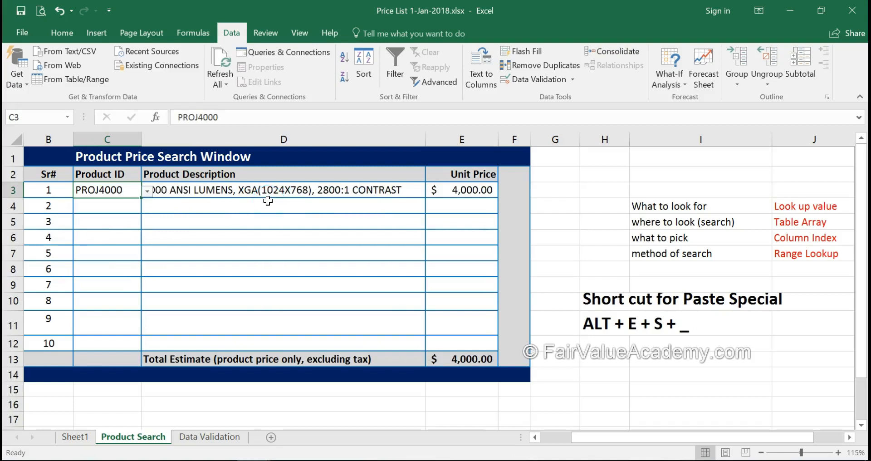
pyautogui.click(125, 195)
pyautogui.moveTo(107, 207); pyautogui.dragTo(113, 344)
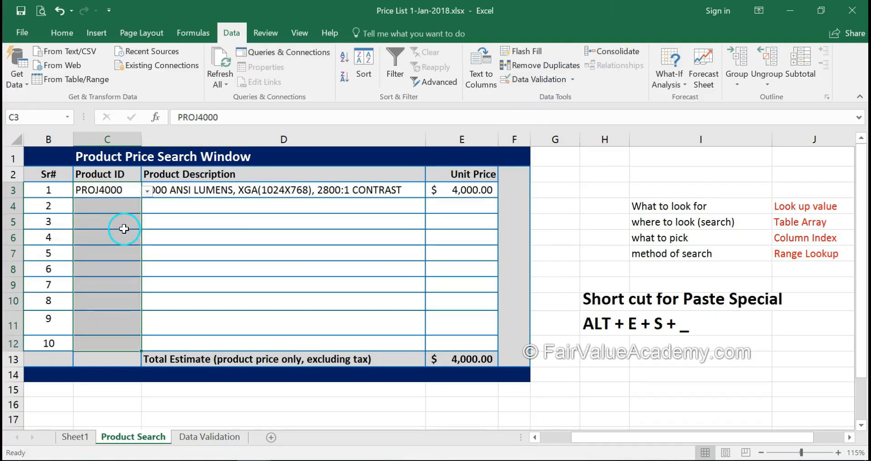
pyautogui.click(206, 223)
# Fill C3 with its dropdown validation down to C12, and clear the product IDs copied into C4:C12
pyautogui.click(117, 189)
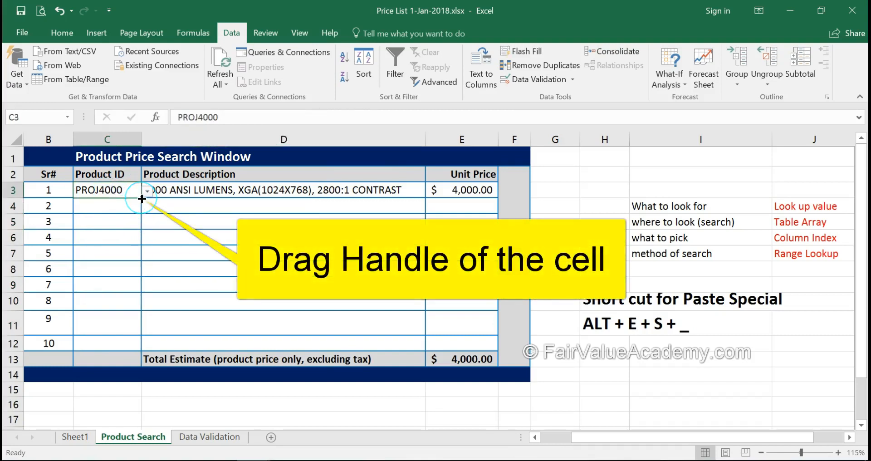
pyautogui.moveTo(142, 199); pyautogui.dragTo(130, 342)
pyautogui.moveTo(111, 208); pyautogui.dragTo(101, 340)
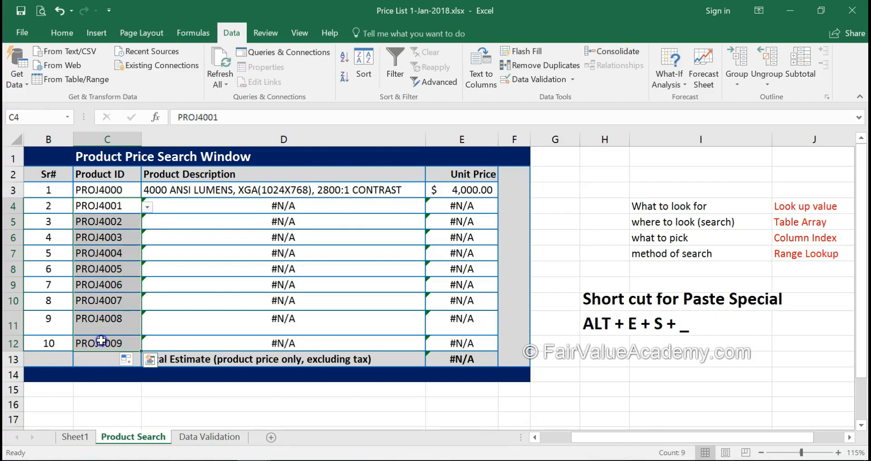
pyautogui.press('Delete')
# Check that the Product ID cells C5, C6, C7 and C11 offer the dropdown list
pyautogui.click(108, 228)
pyautogui.click(148, 223)
pyautogui.click(211, 218)
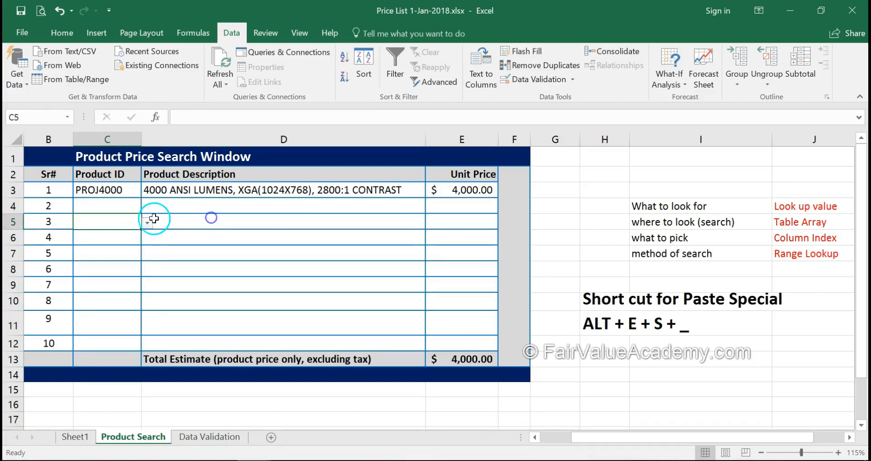
pyautogui.click(120, 238)
pyautogui.click(120, 258)
pyautogui.click(115, 317)
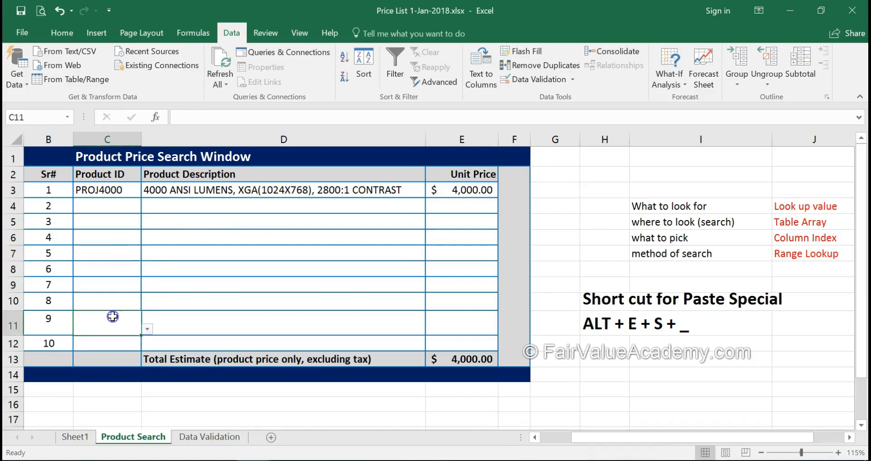